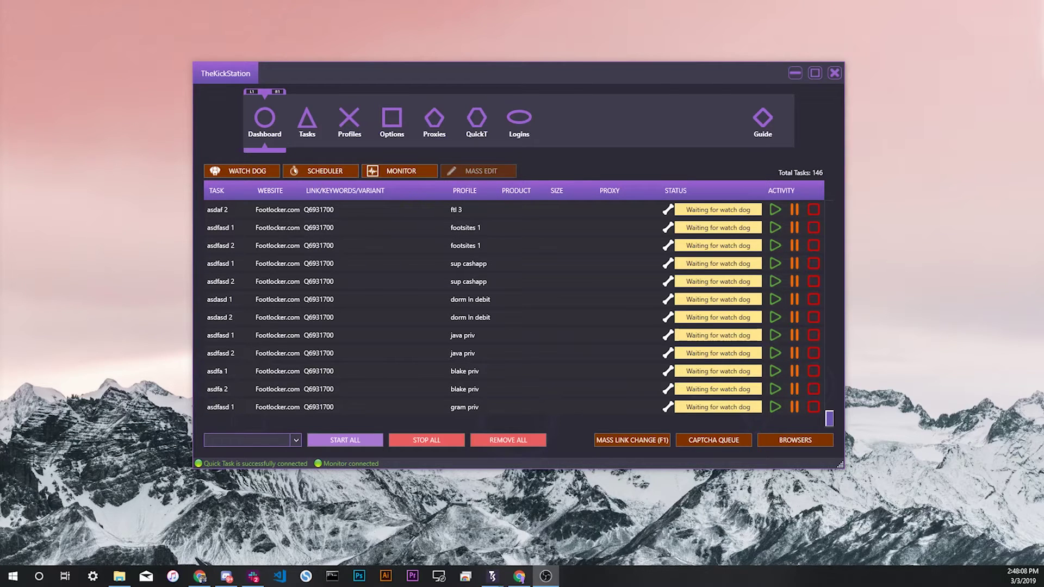
- Switch to Chrome and view the TKS Mass Edit Guide document
click(519, 576)
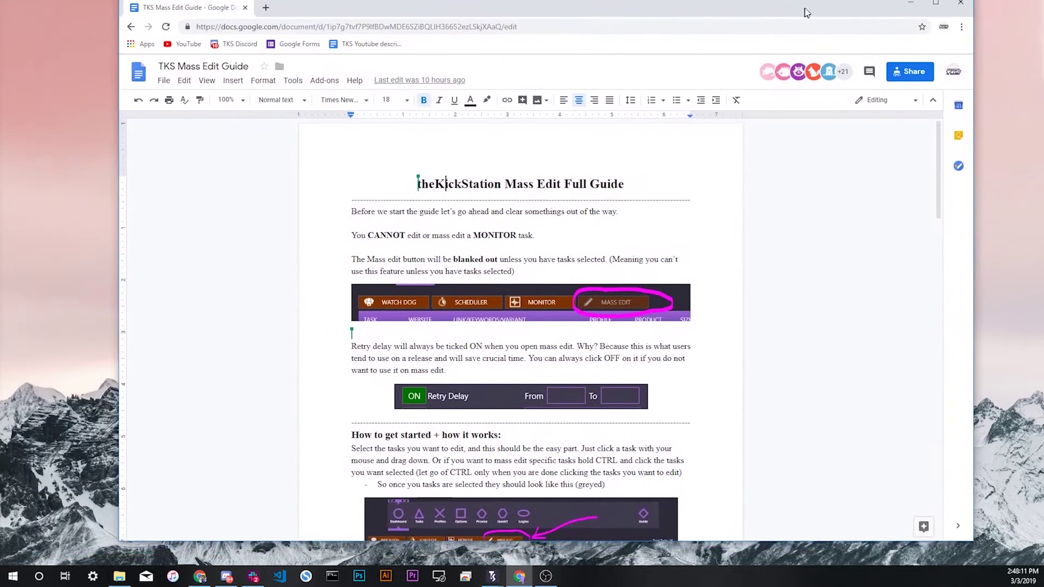
drag(806, 12, 787, 30)
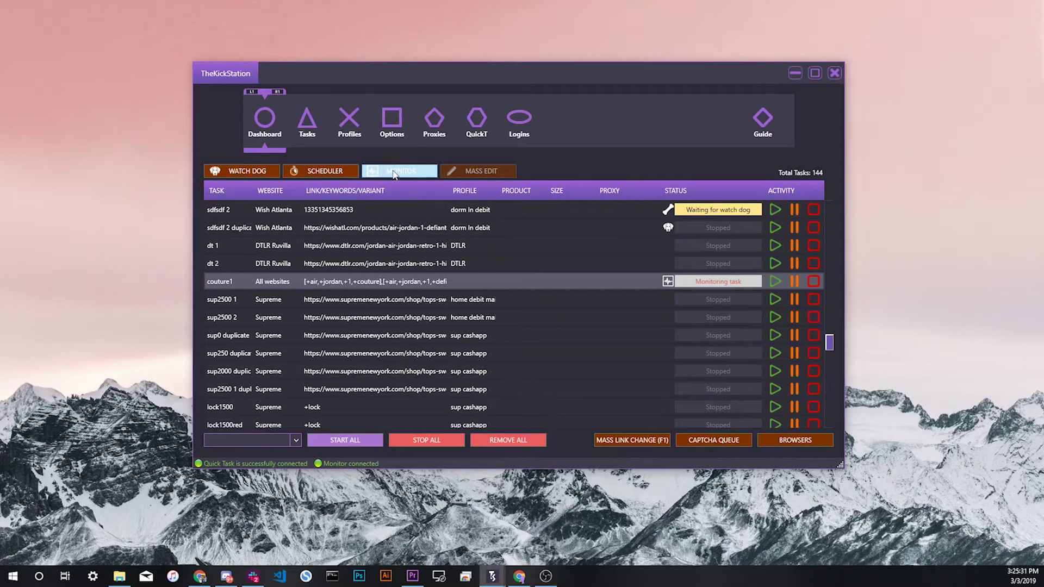
- Look at the monitor task creator in TheKickStation and close it without creating a task
click(393, 173)
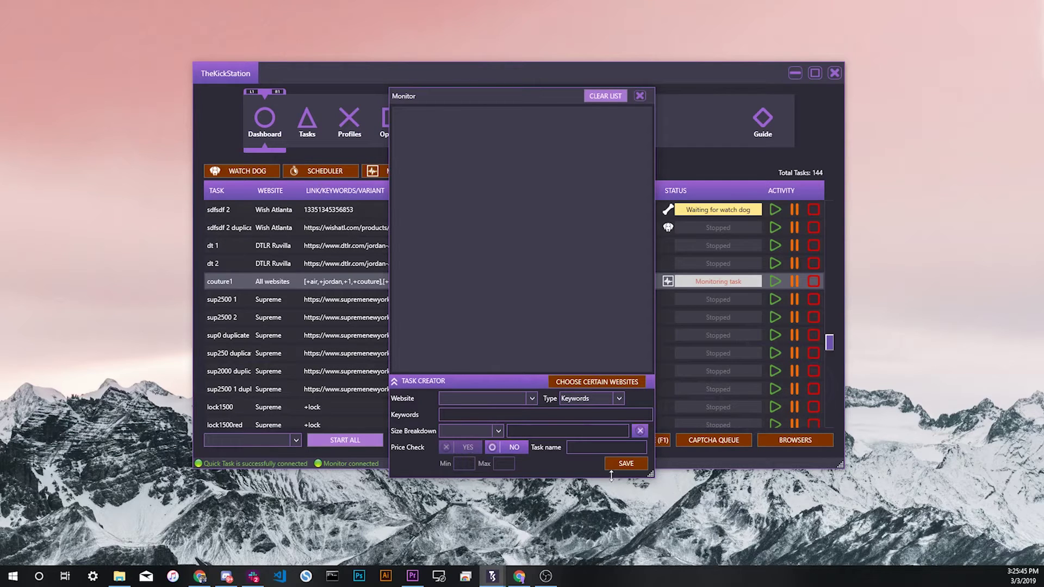
click(629, 466)
click(639, 96)
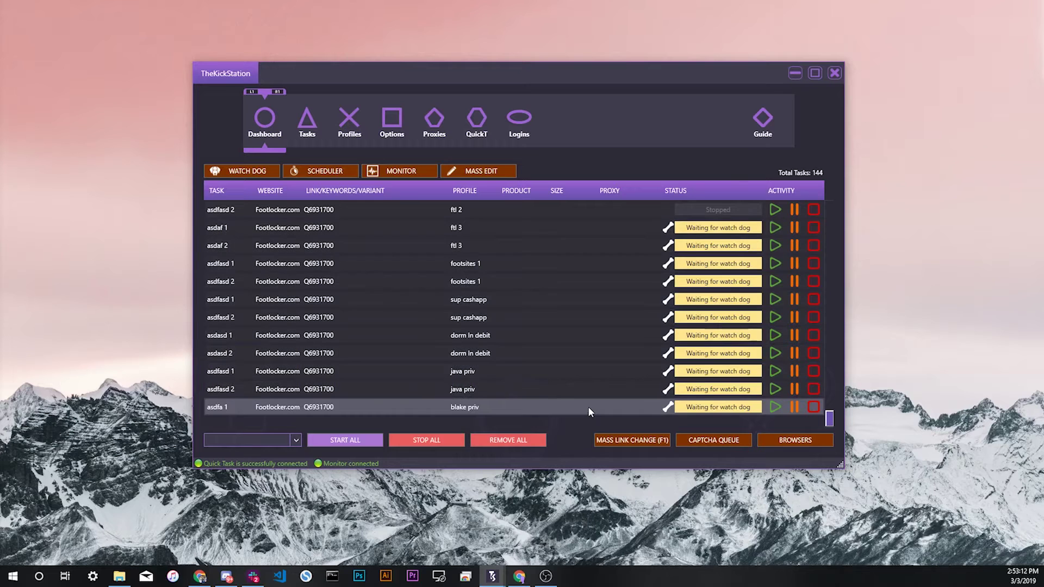
click(485, 174)
click(552, 390)
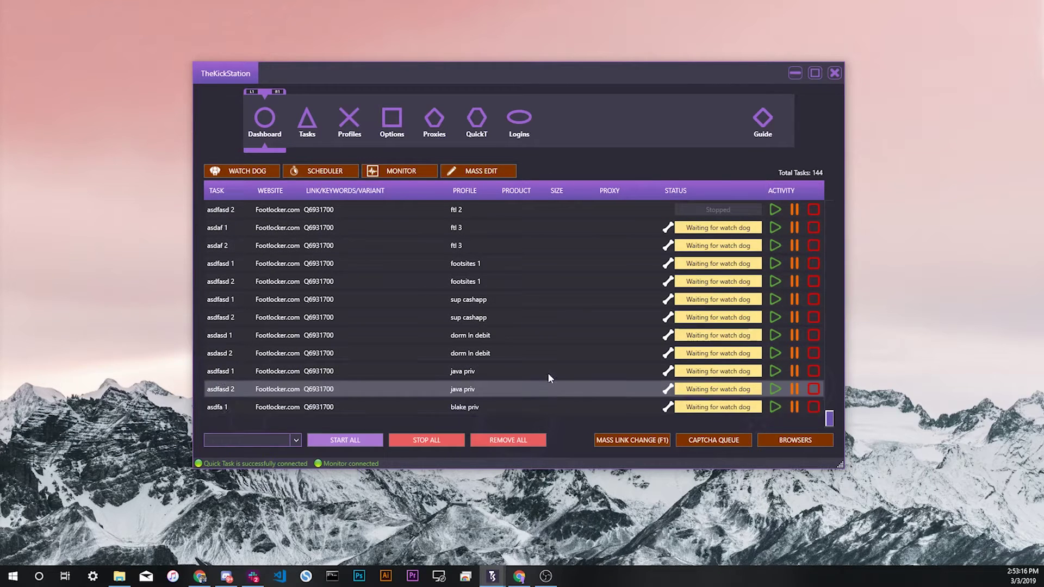
click(547, 372)
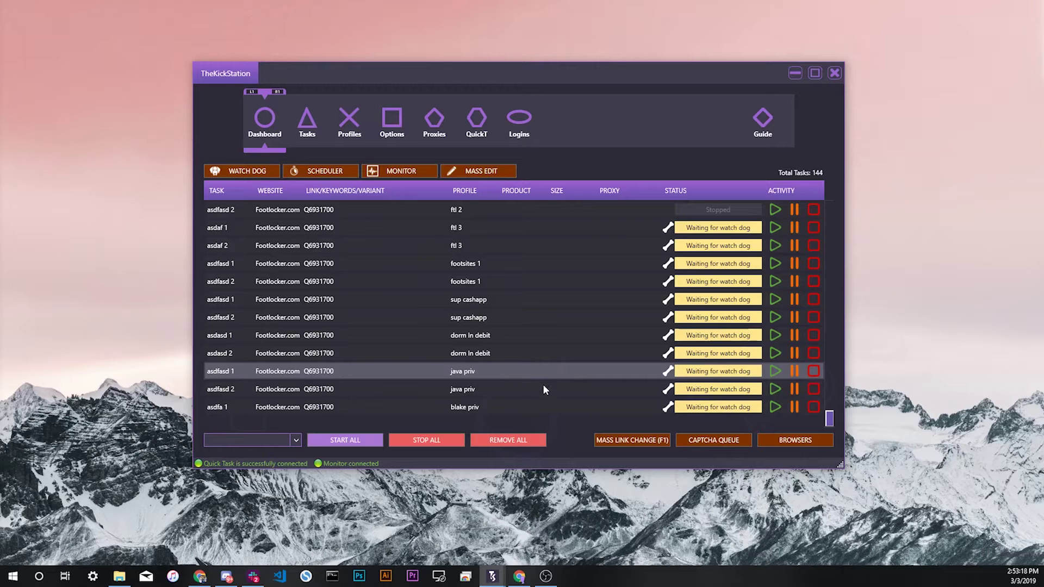
click(547, 387)
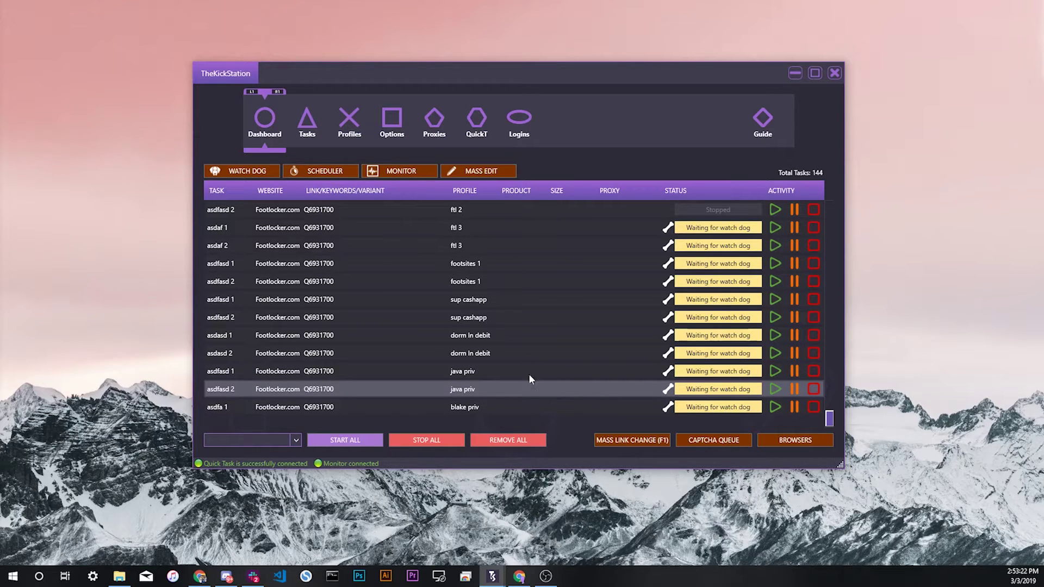
- Stop the last three visible Footlocker.com tasks: asdfasd 1, asdfasd 2 and asdfa 1
right_click(565, 389)
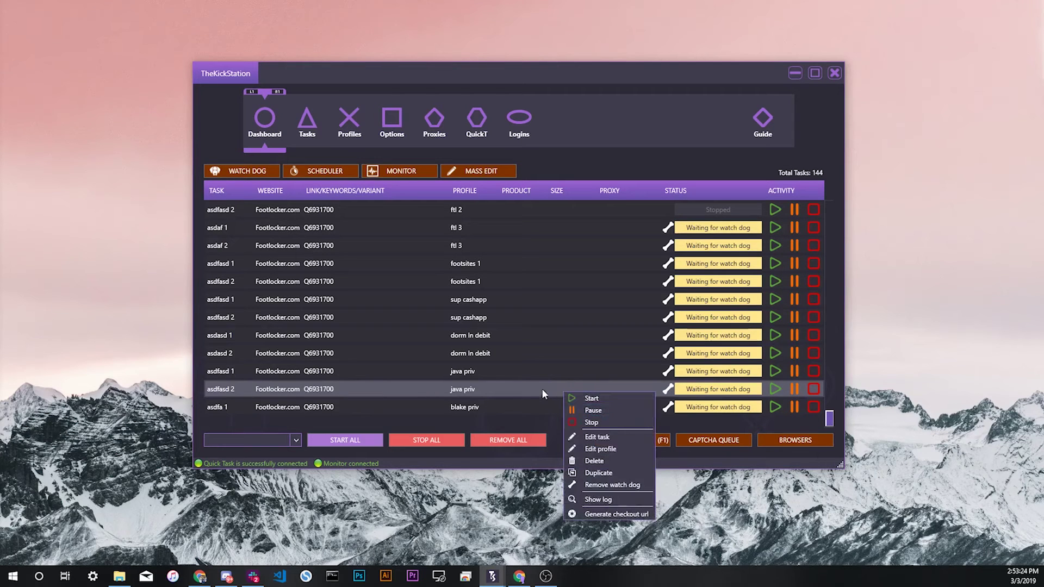
click(540, 370)
right_click(553, 370)
click(580, 401)
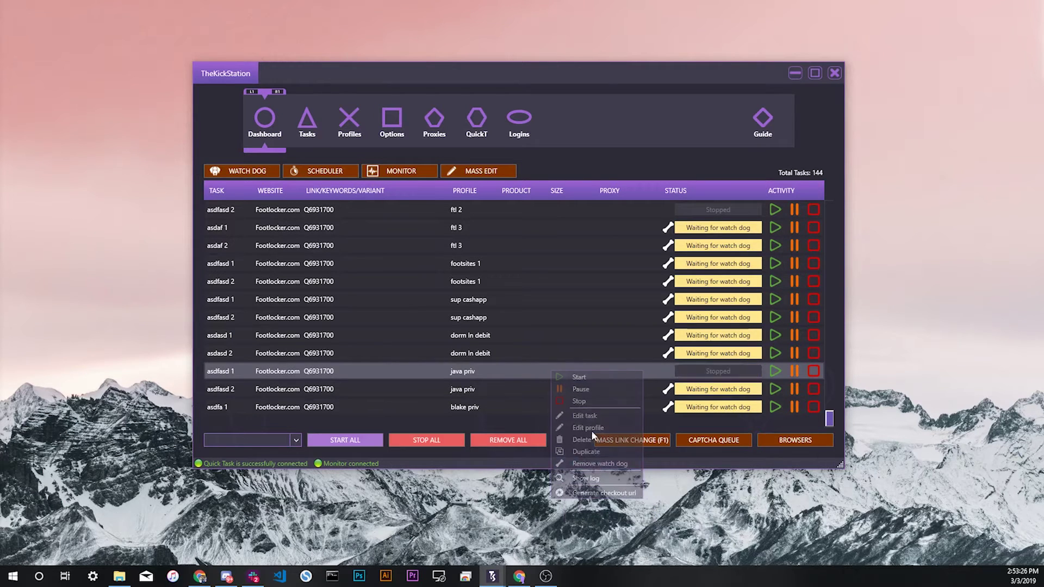
right_click(573, 387)
click(587, 418)
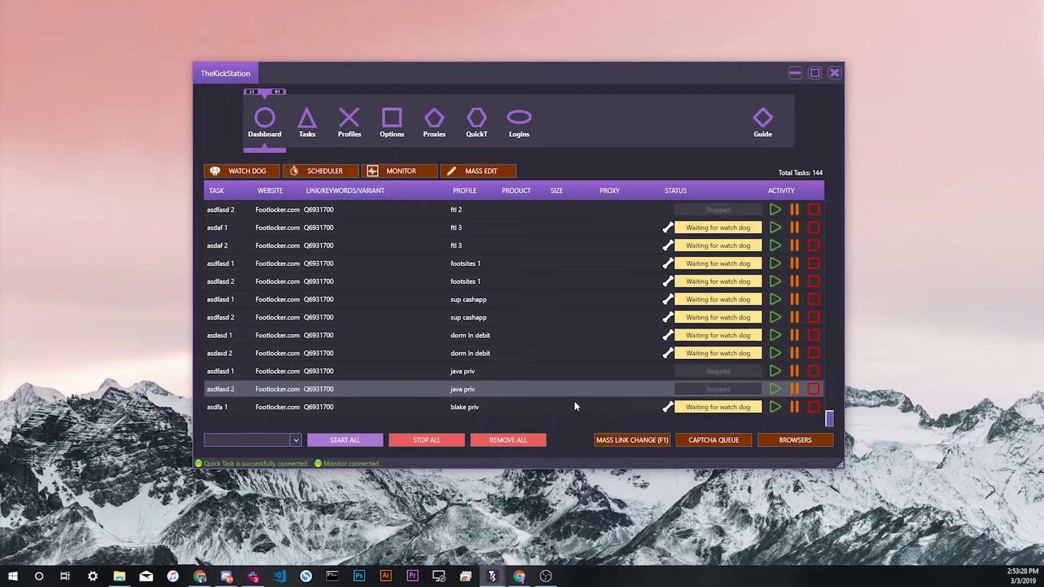
right_click(577, 408)
click(598, 442)
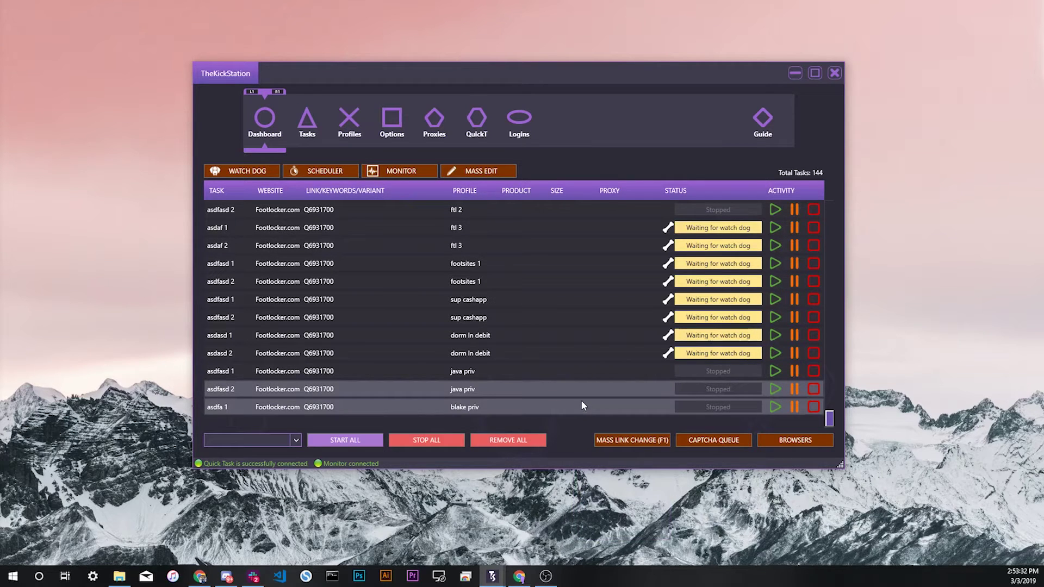
- Mass edit the selected tasks asdfasd 2 and asdfa 1 with a retry delay from 500 to 700, and save
click(483, 173)
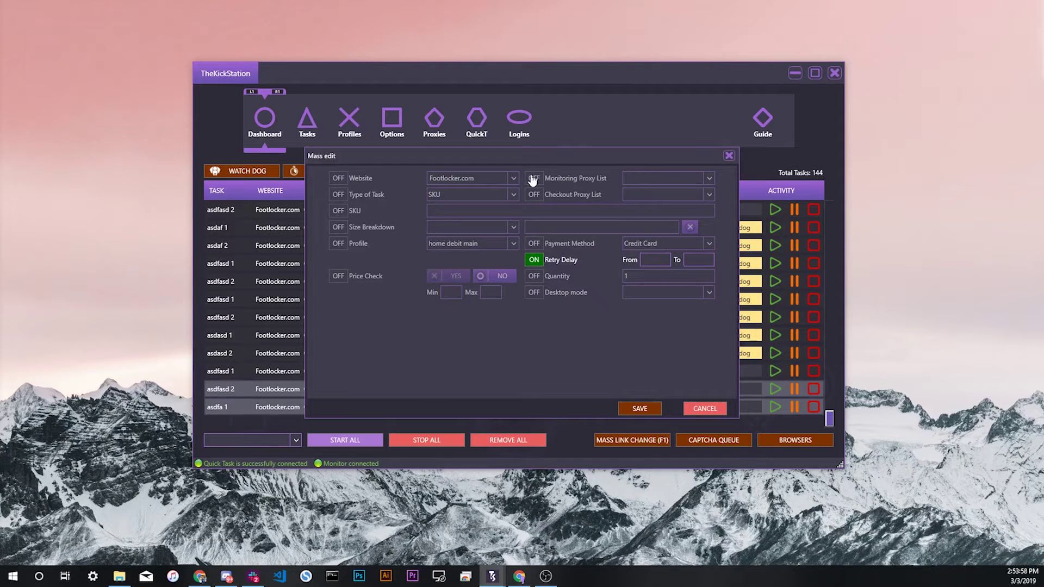
click(338, 194)
click(338, 178)
click(338, 178)
click(338, 194)
text(500)
text(700)
click(635, 407)
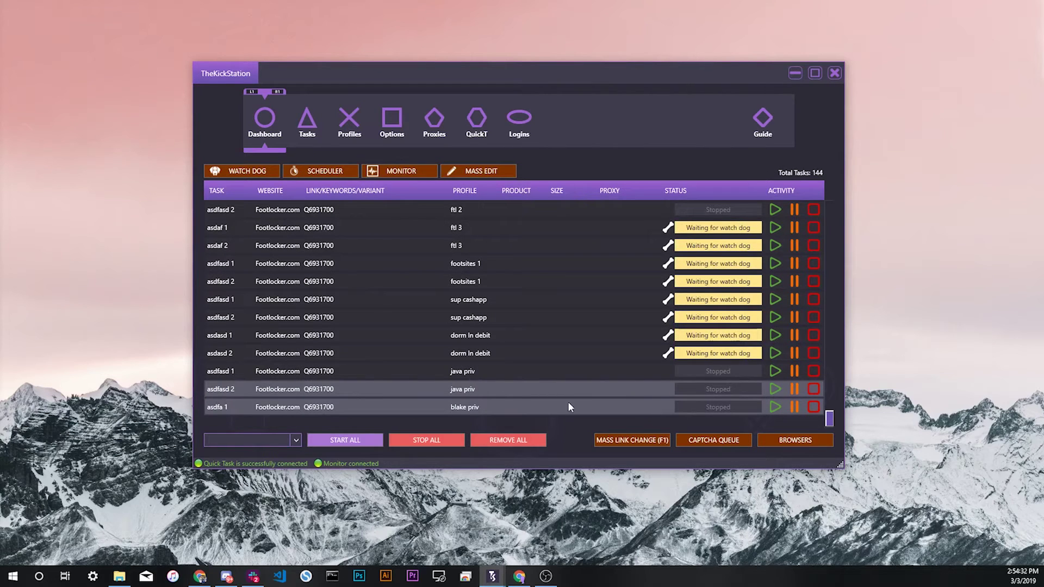
- Open the second-to-last visible task, asdfasd 2, for editing to check its retry delay, and return to the dashboard
right_click(571, 387)
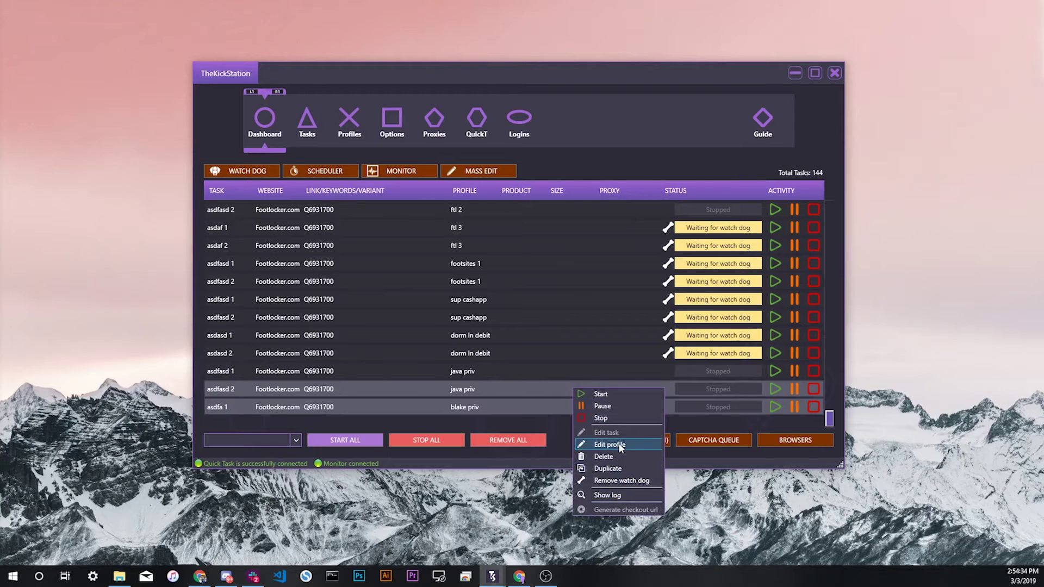
click(524, 402)
right_click(526, 391)
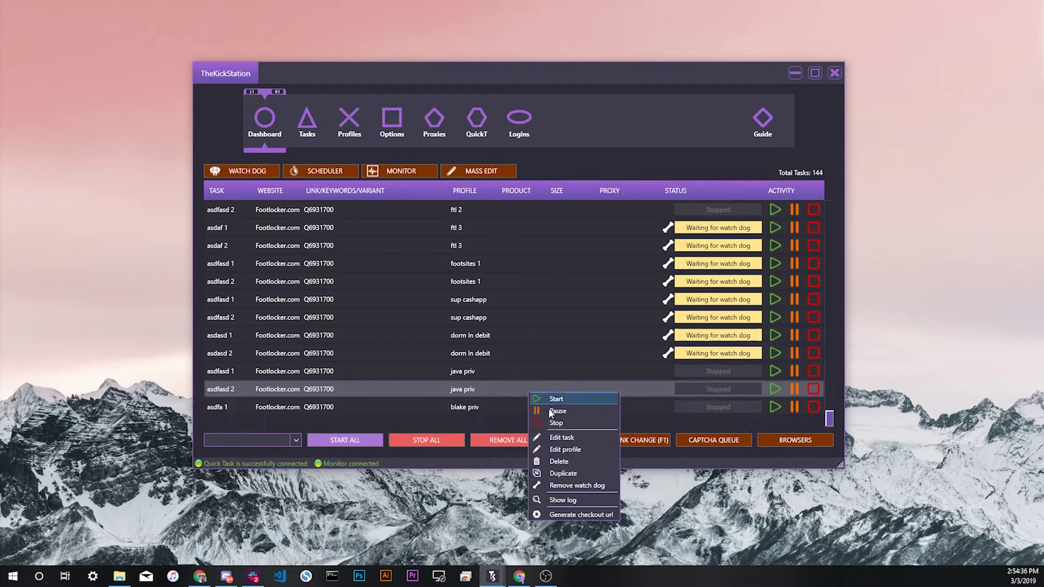
click(555, 436)
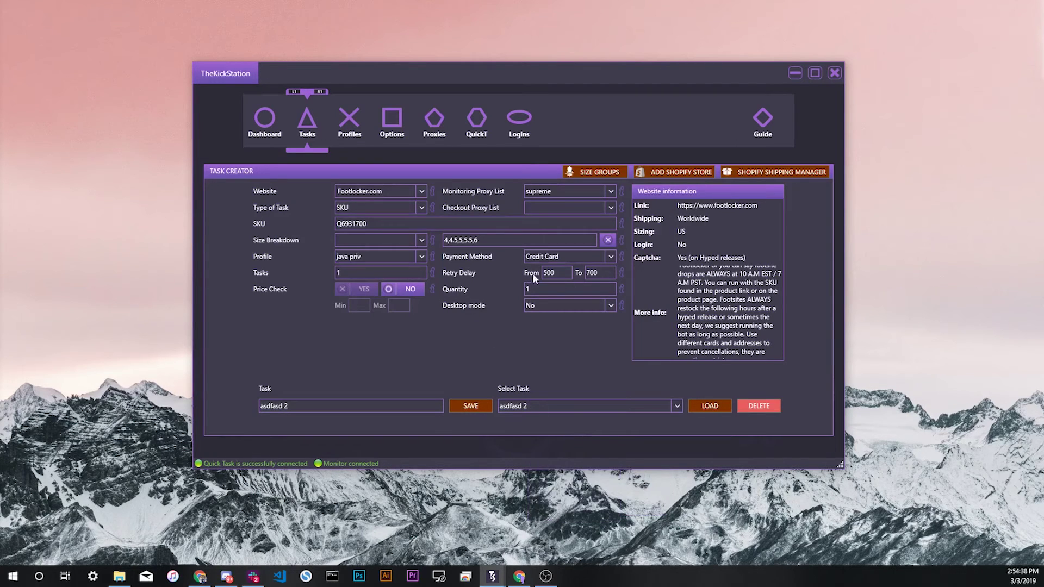
click(261, 121)
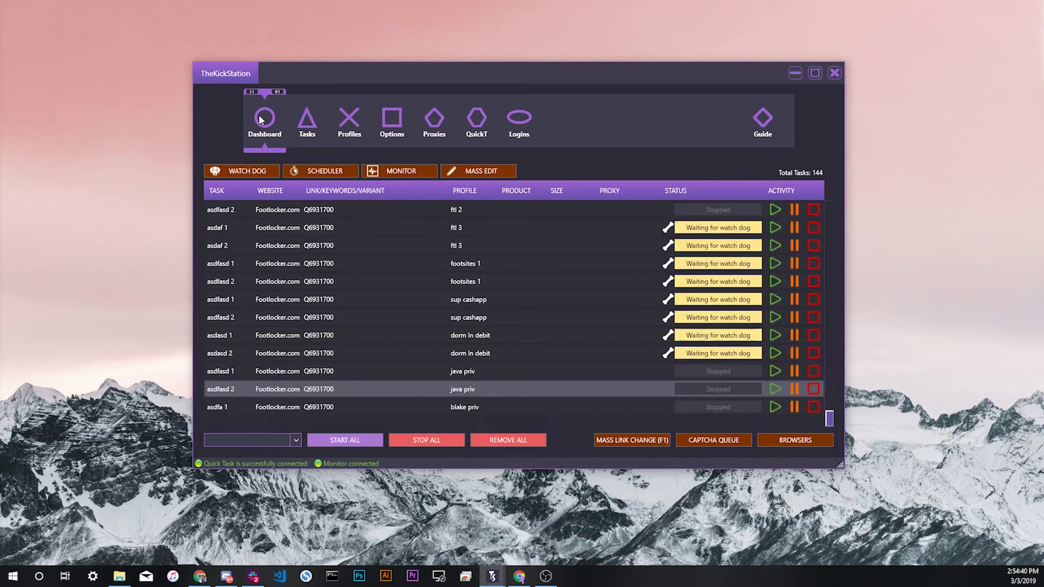
- Open mass edit for tasks asdfasd 2 and asdfa 1 and enable the Type of Task, SKU and Size Breakdown fields
click(497, 170)
drag(380, 156, 367, 135)
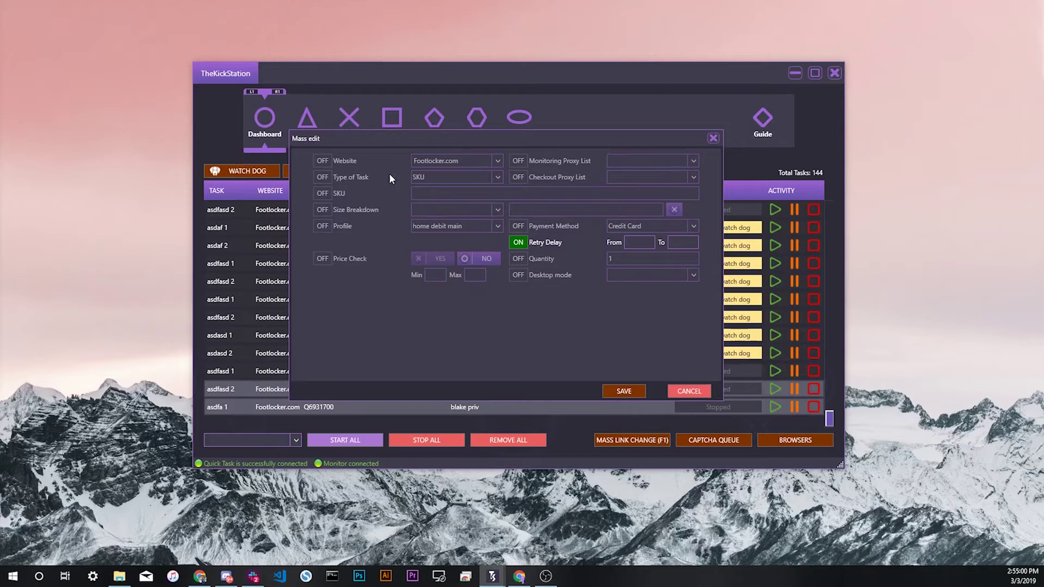
click(321, 177)
click(459, 178)
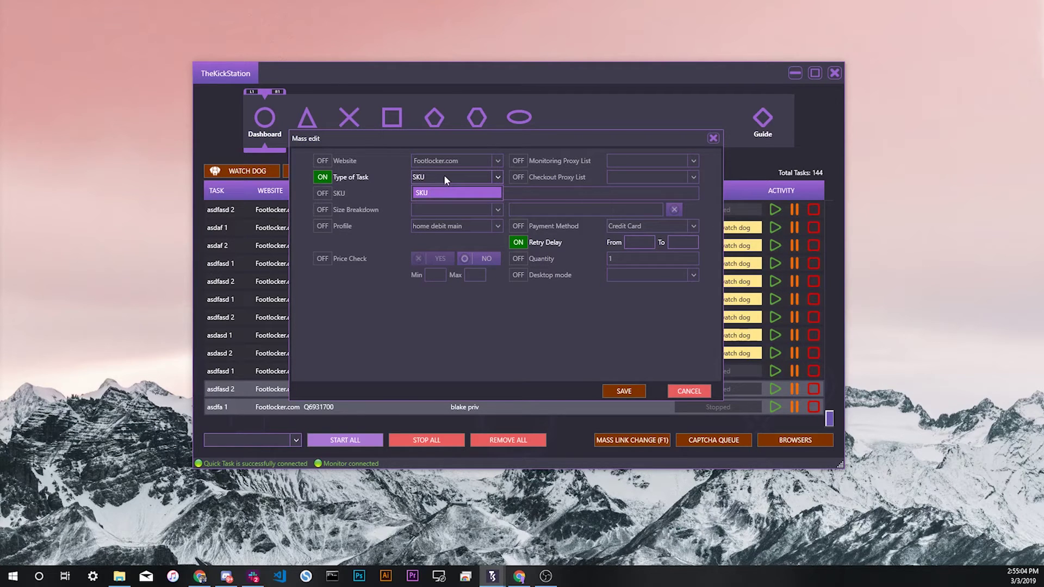
click(456, 173)
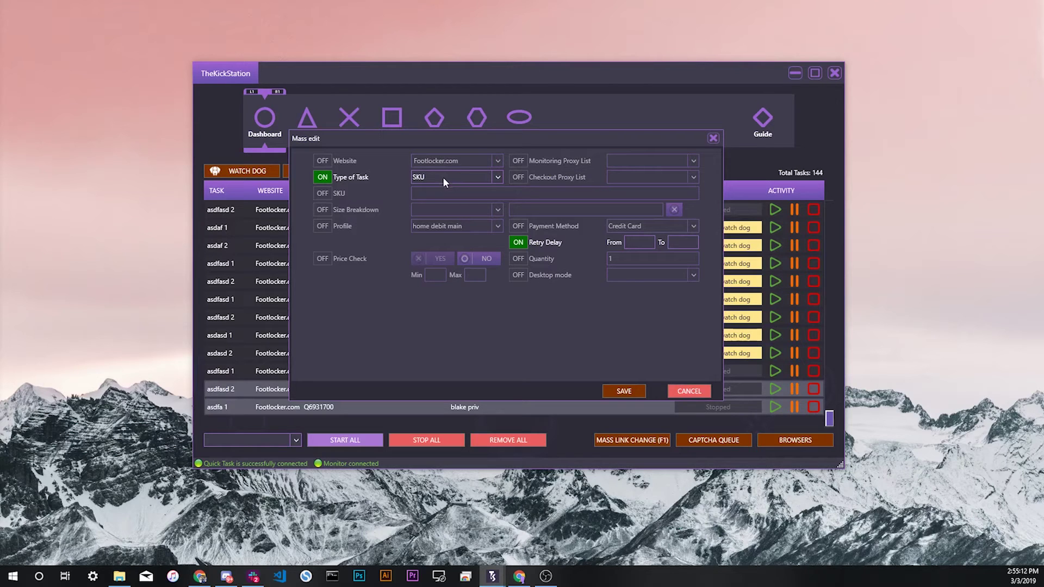
click(322, 194)
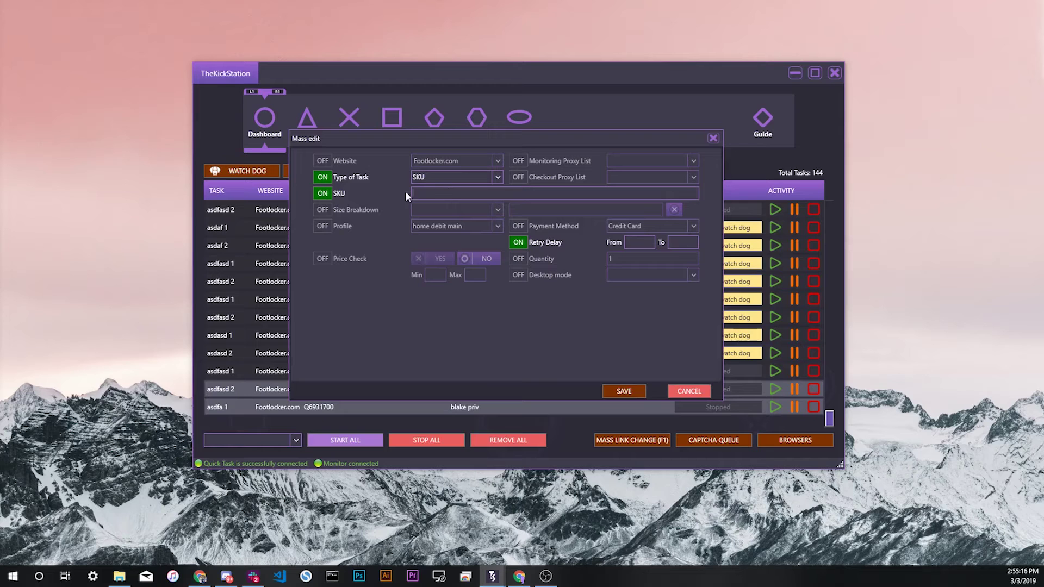
click(326, 211)
click(424, 211)
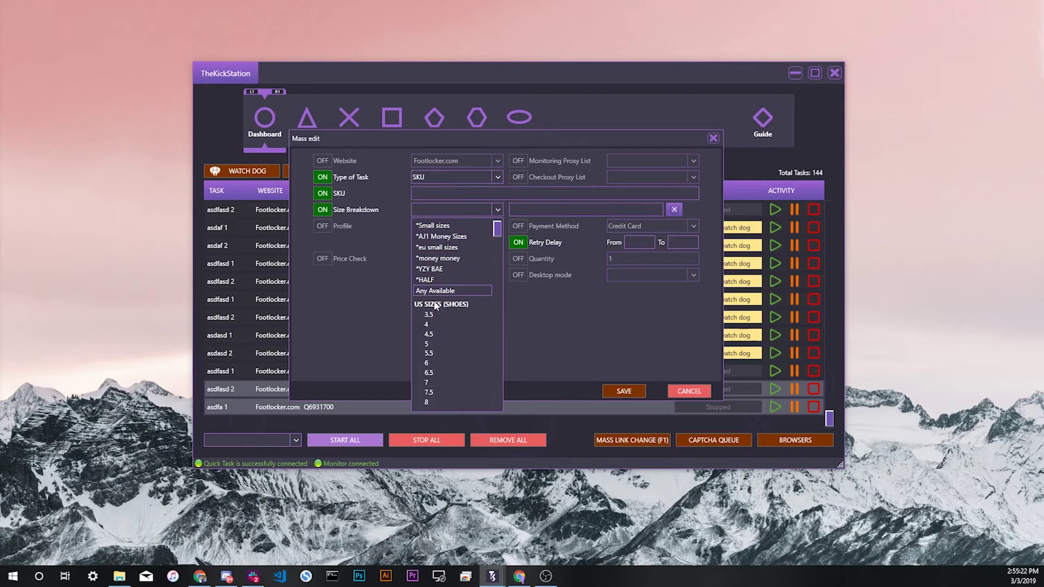
- Enable the Profile and Price Check fields in the mass edit, setting Price Check to Yes
click(322, 225)
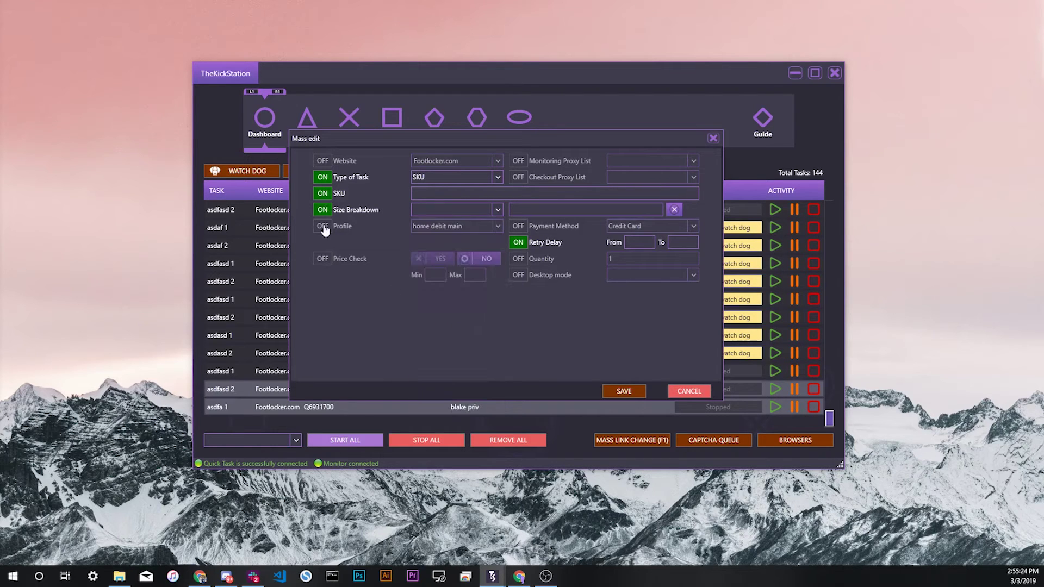
click(322, 225)
click(456, 227)
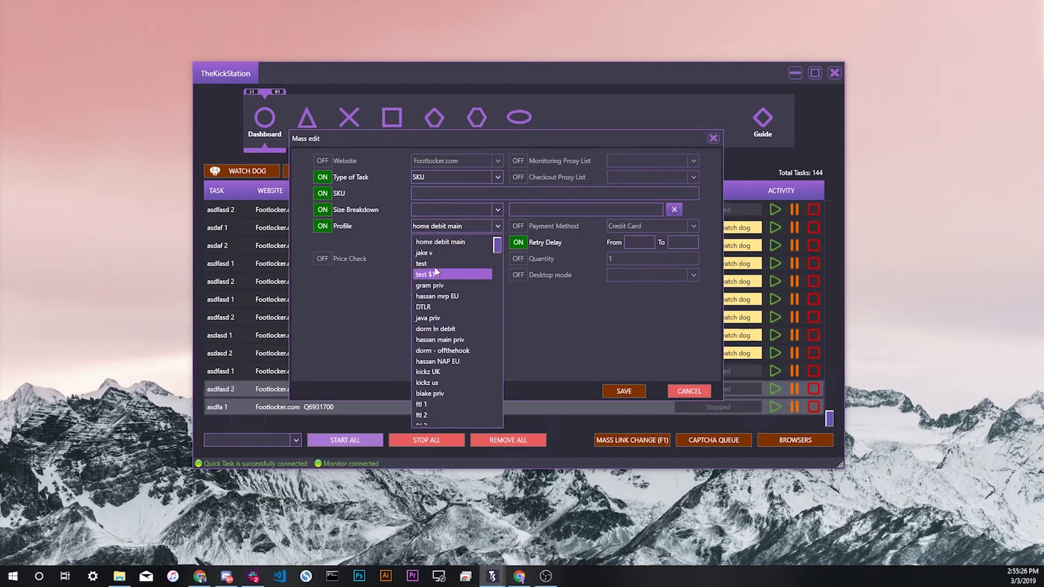
click(315, 249)
click(323, 259)
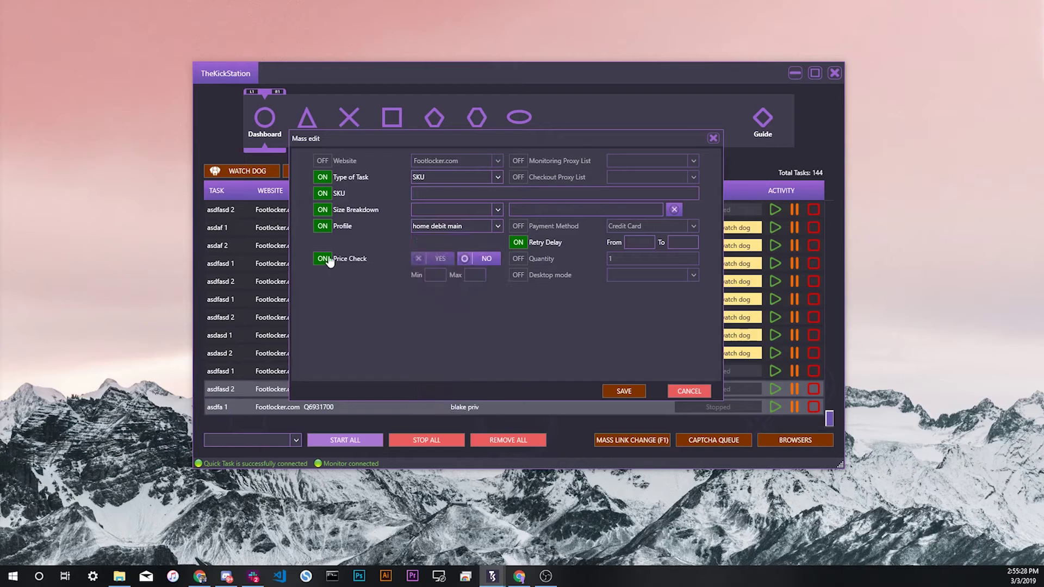
click(429, 261)
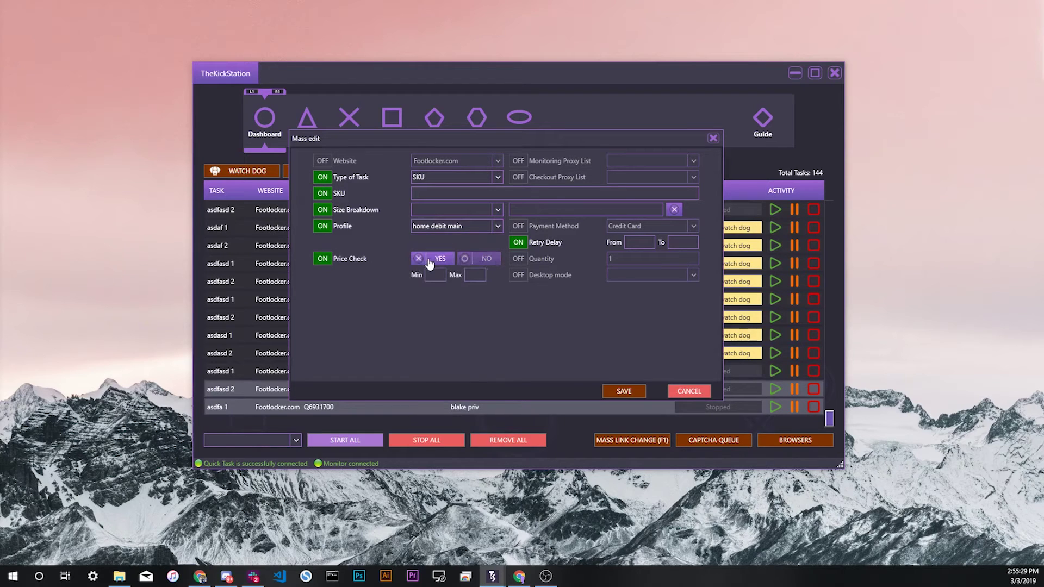
- Enable Monitoring Proxy List, Checkout Proxy List, Payment Method, Quantity and Desktop mode in the mass edit
click(515, 161)
click(518, 178)
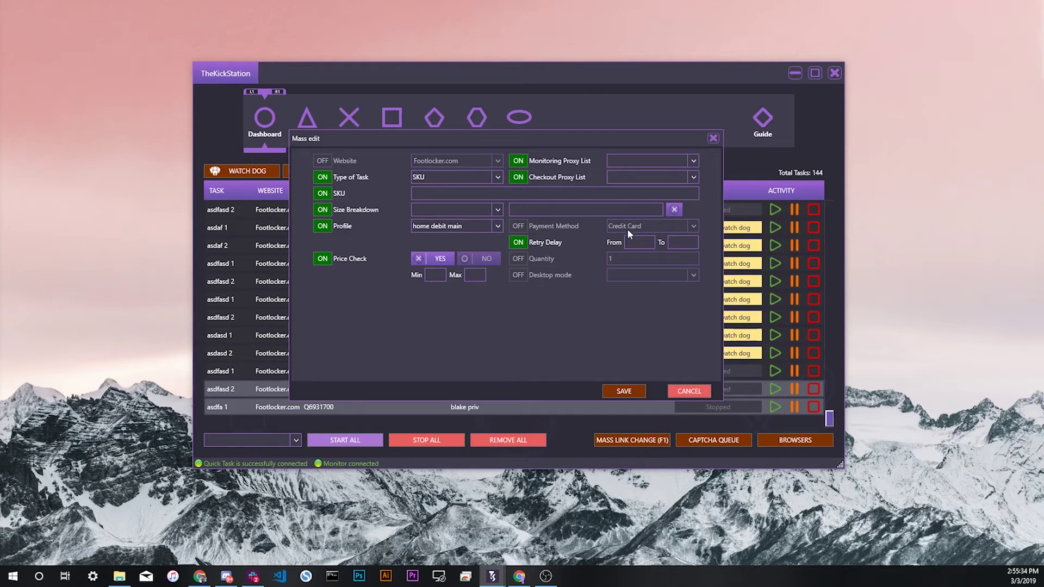
click(518, 227)
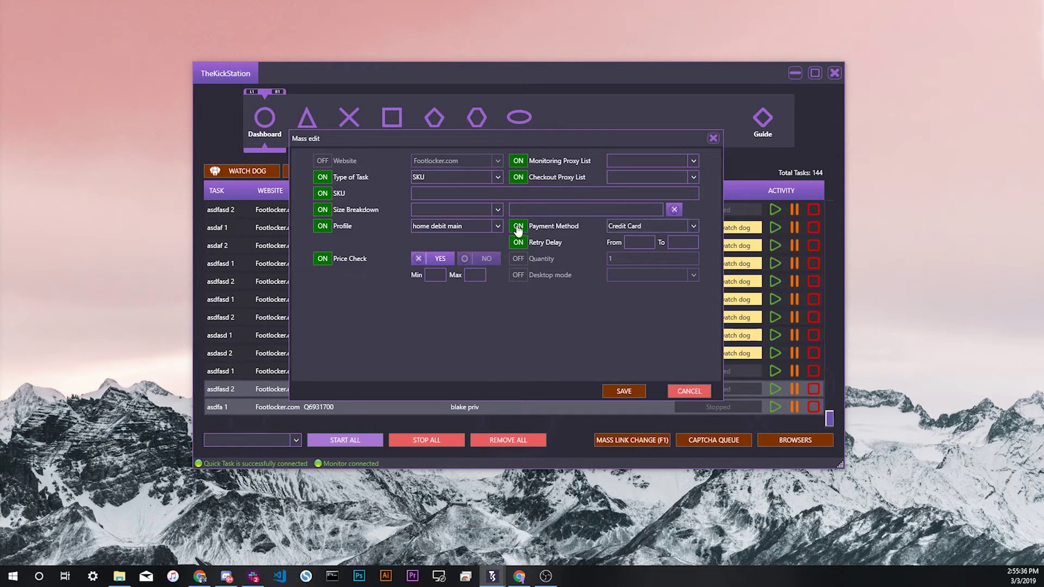
click(515, 259)
click(517, 275)
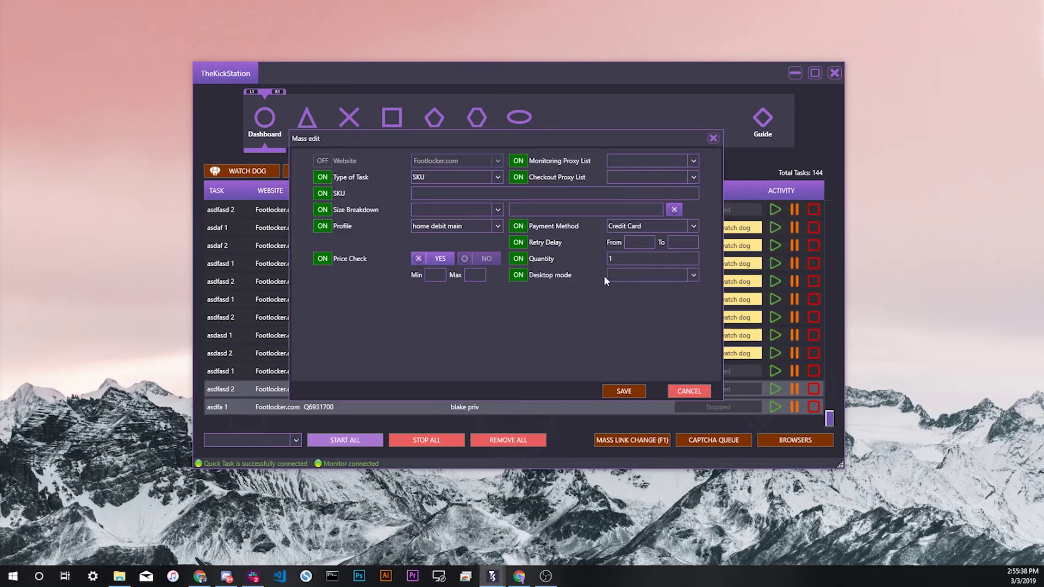
click(606, 275)
click(558, 299)
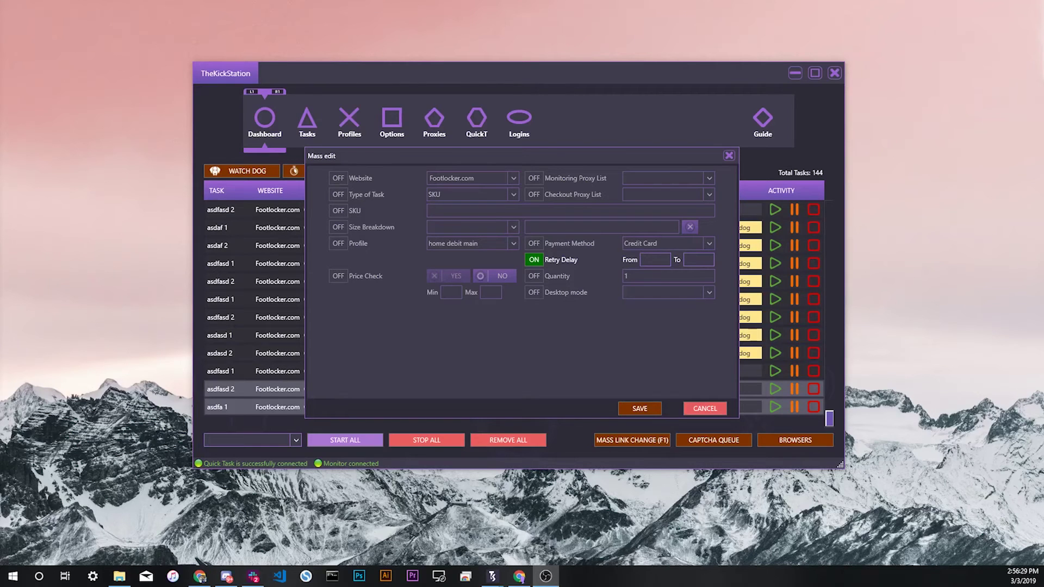
- Enable Website with Footlocker.com and Type of Task in the mass edit, disable Retry Delay, and save
click(399, 145)
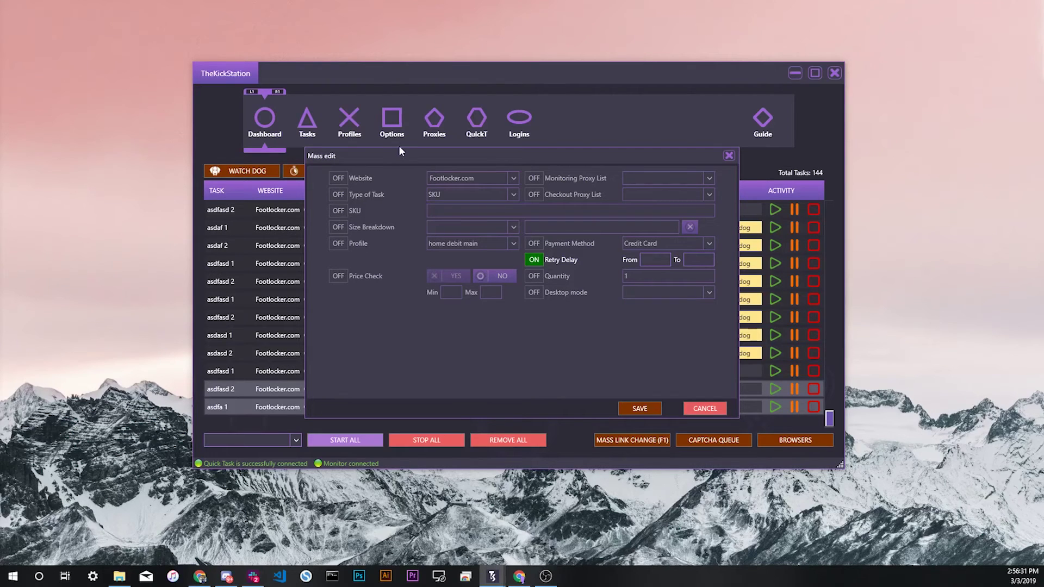
drag(397, 155, 382, 150)
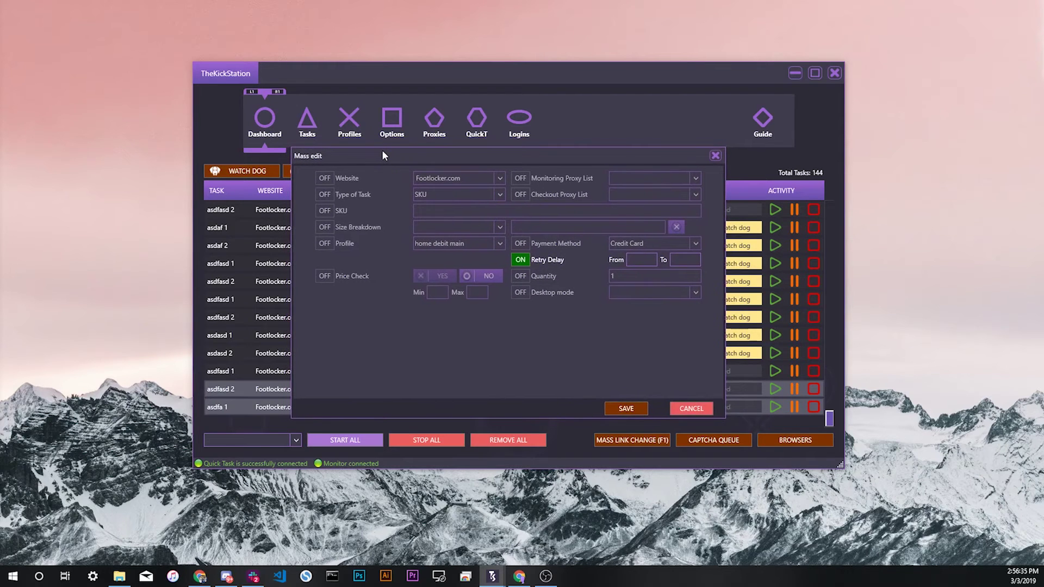
drag(382, 151, 381, 151)
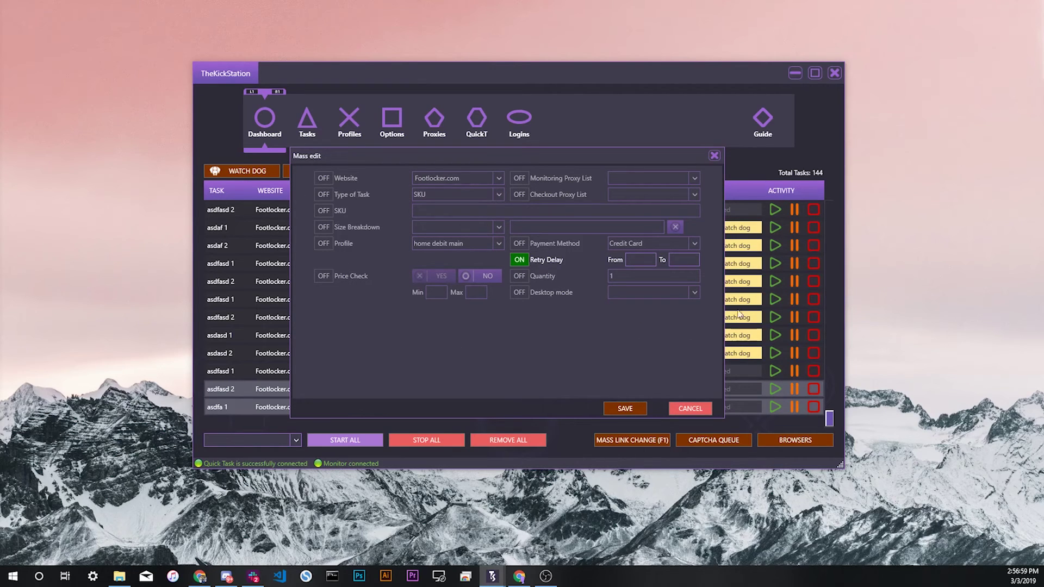
click(324, 179)
click(324, 194)
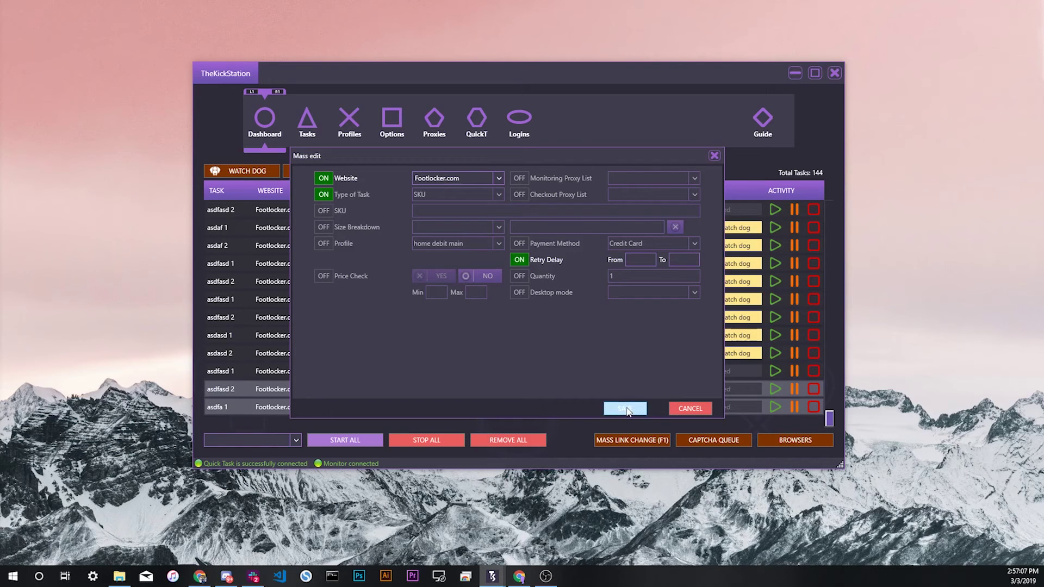
click(521, 260)
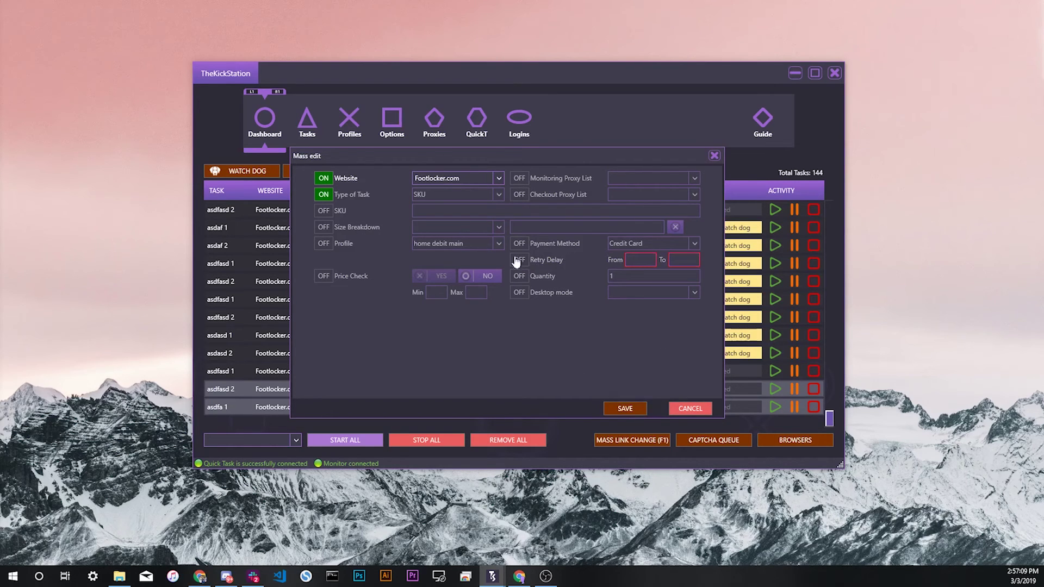
click(623, 410)
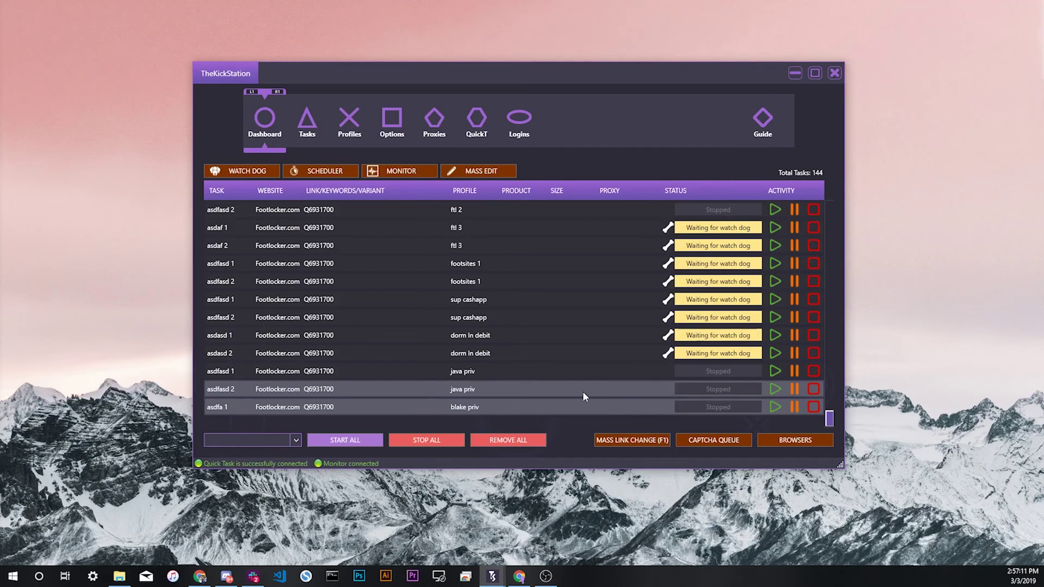